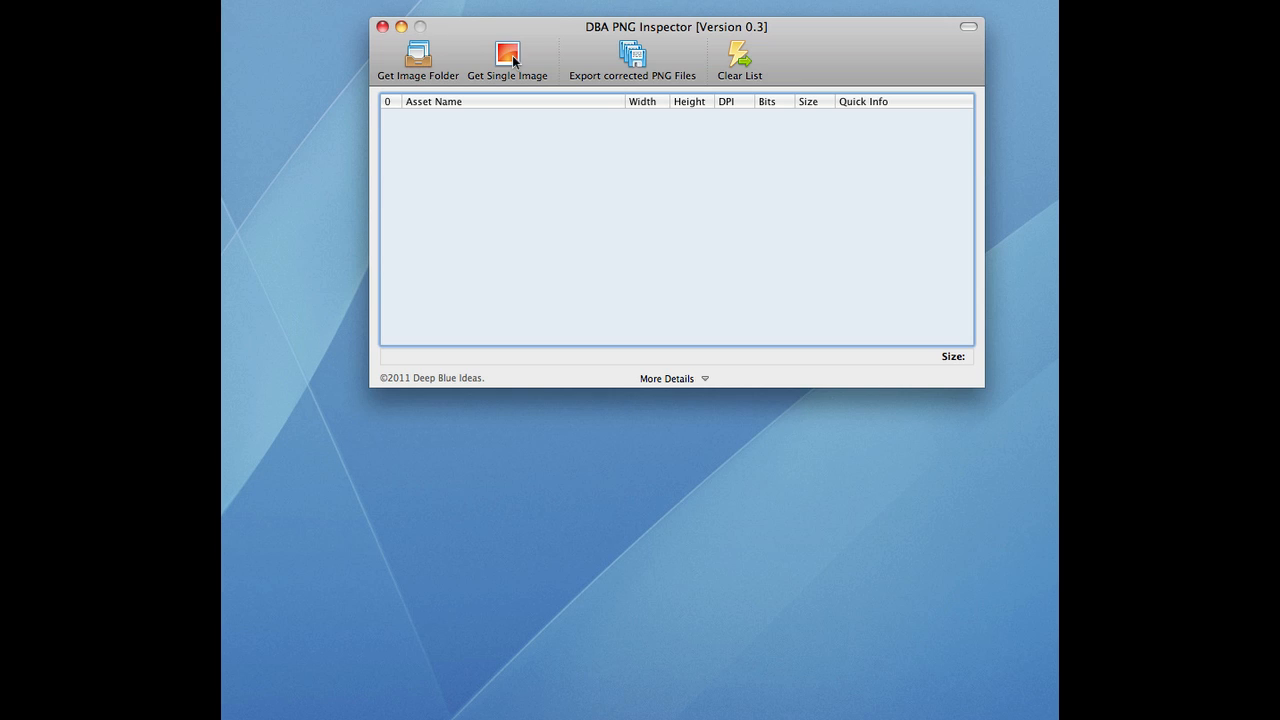
Step: Load the SpriteSheets folder for inspection and pick the Ryu_Sprite_Sheet row in the list
left_click(425, 58)
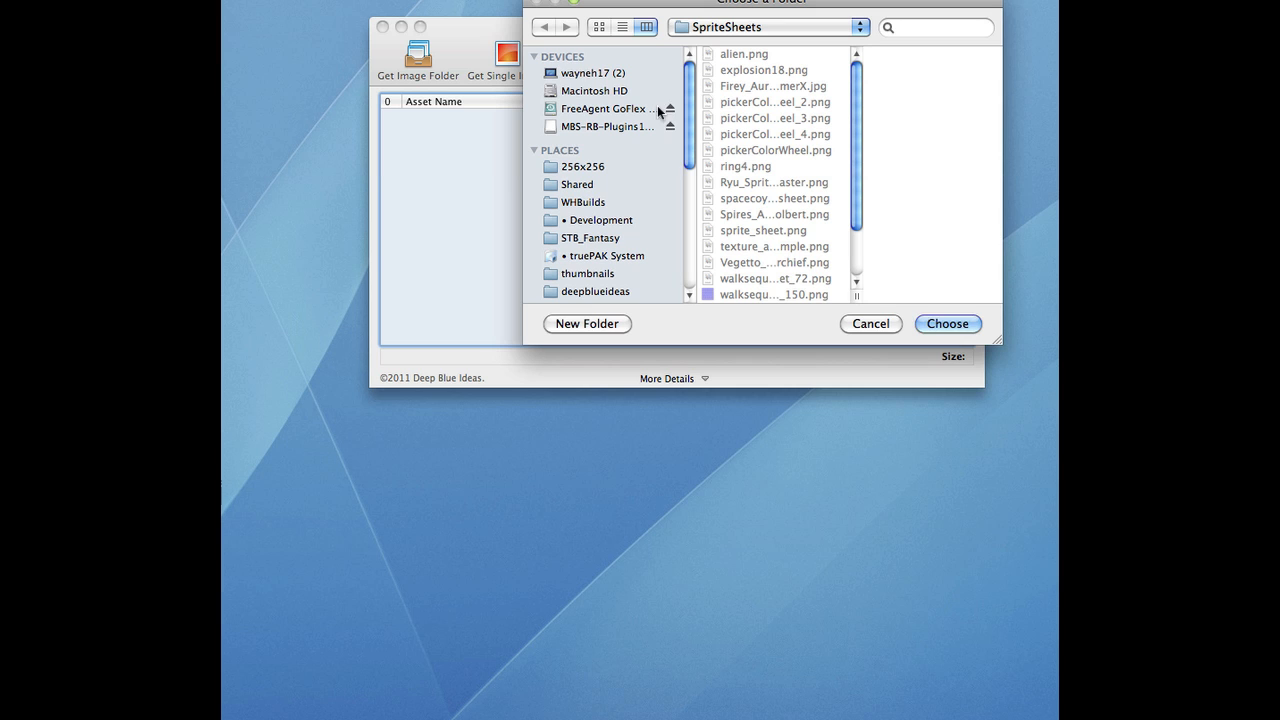
left_click(755, 27)
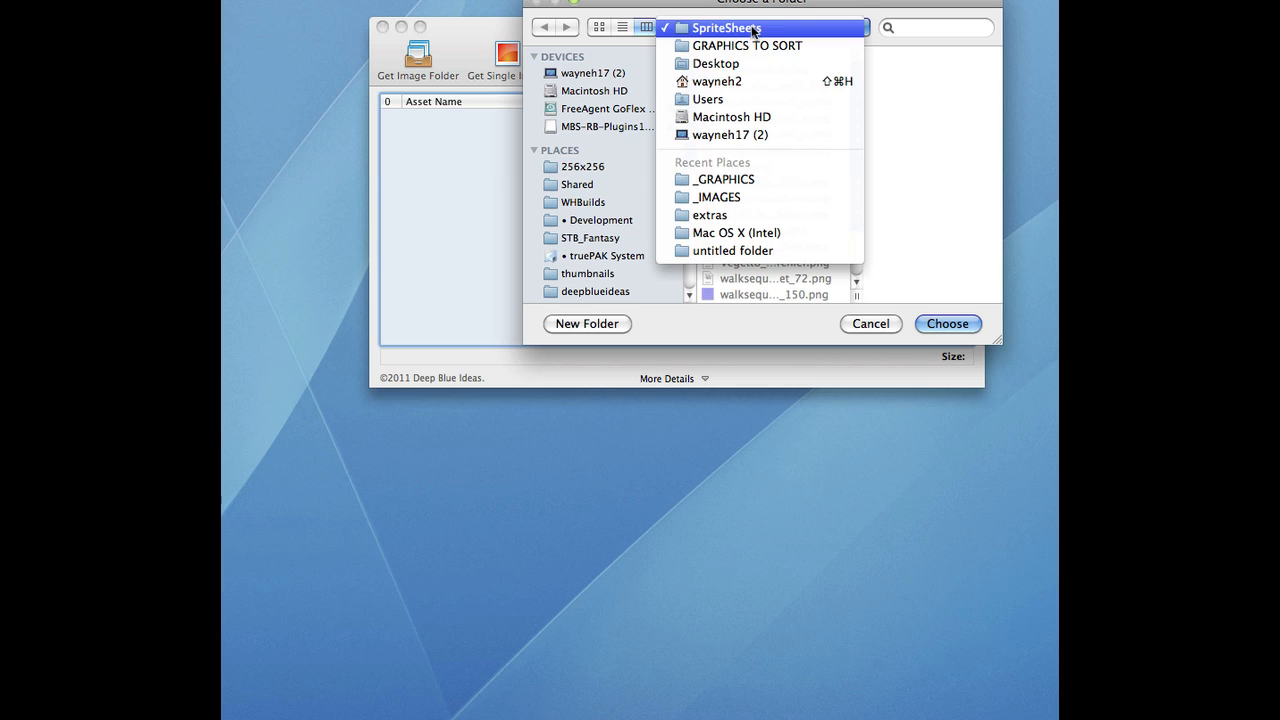
key("Escape")
scroll(786, 150, "down", 4)
scroll(786, 200, "up", 4)
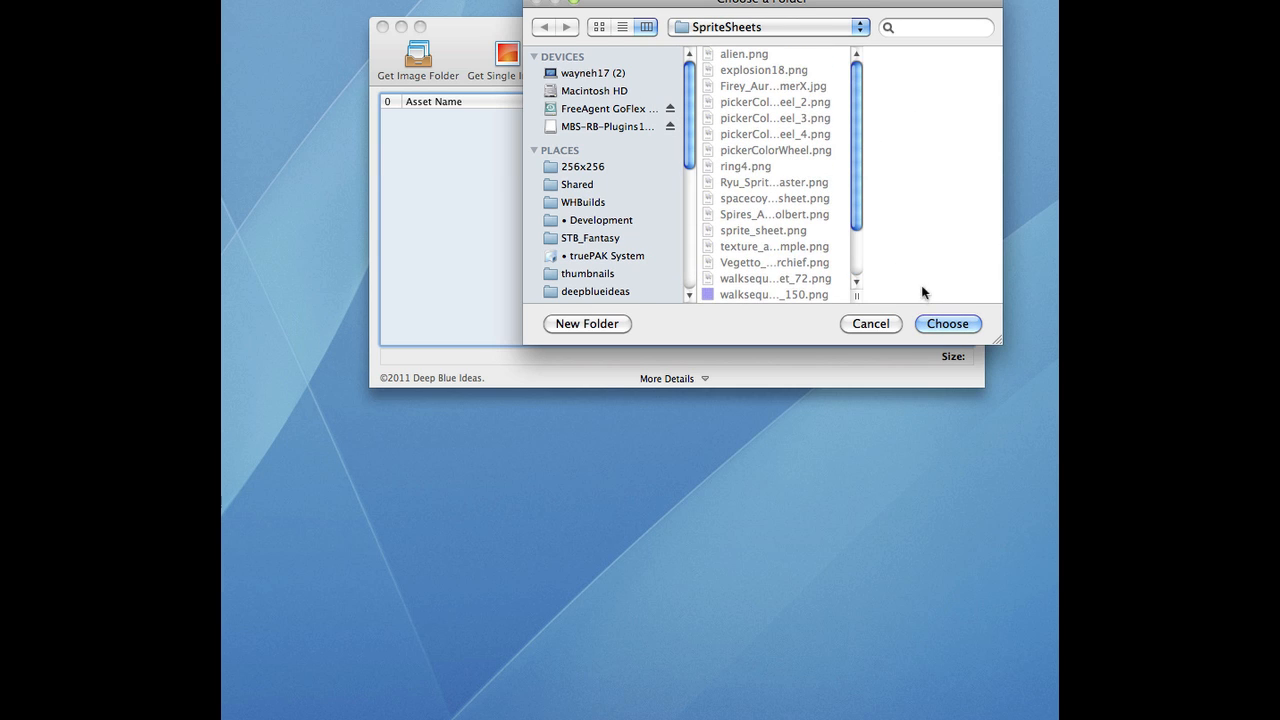
left_click(946, 324)
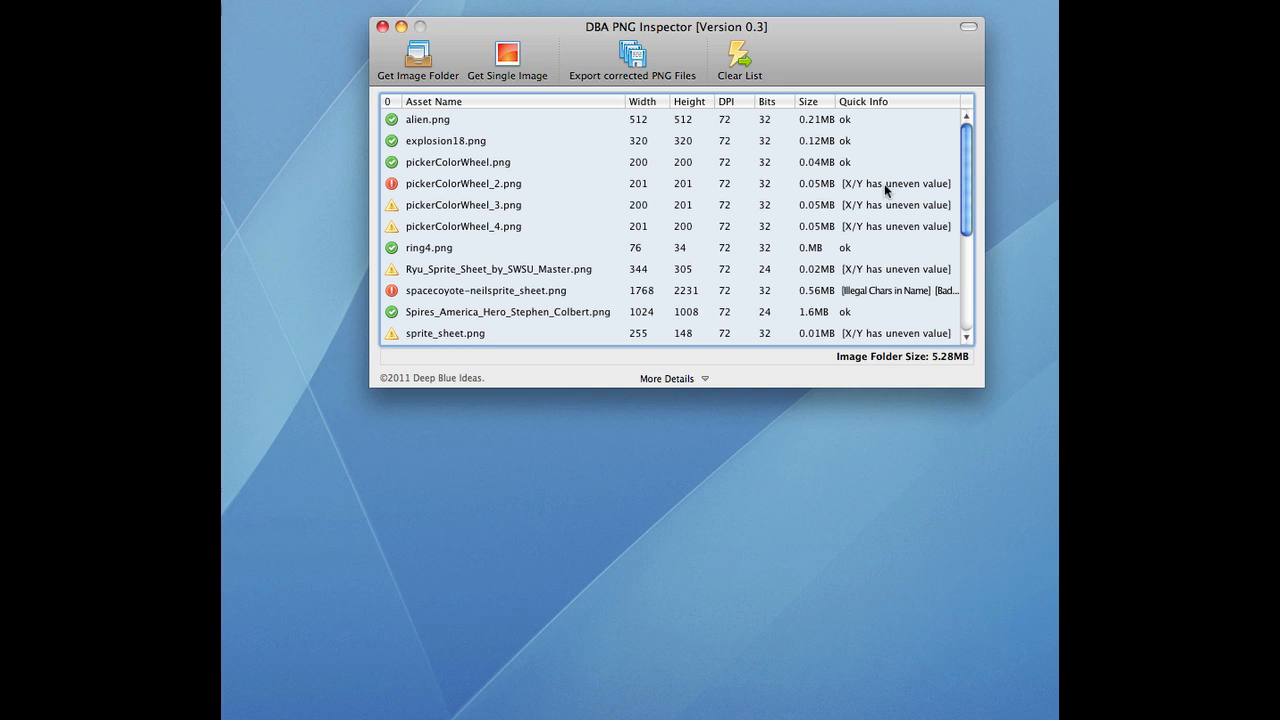
scroll(825, 225, "down", 5)
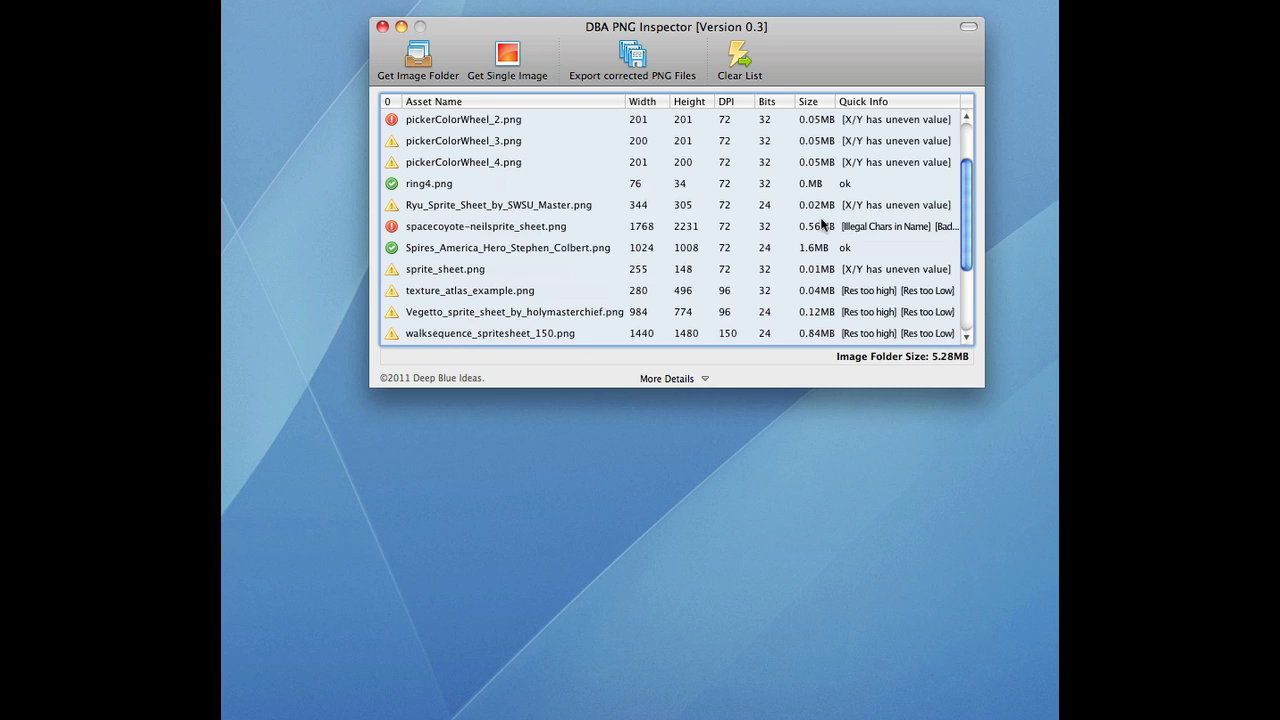
scroll(825, 225, "down", 5)
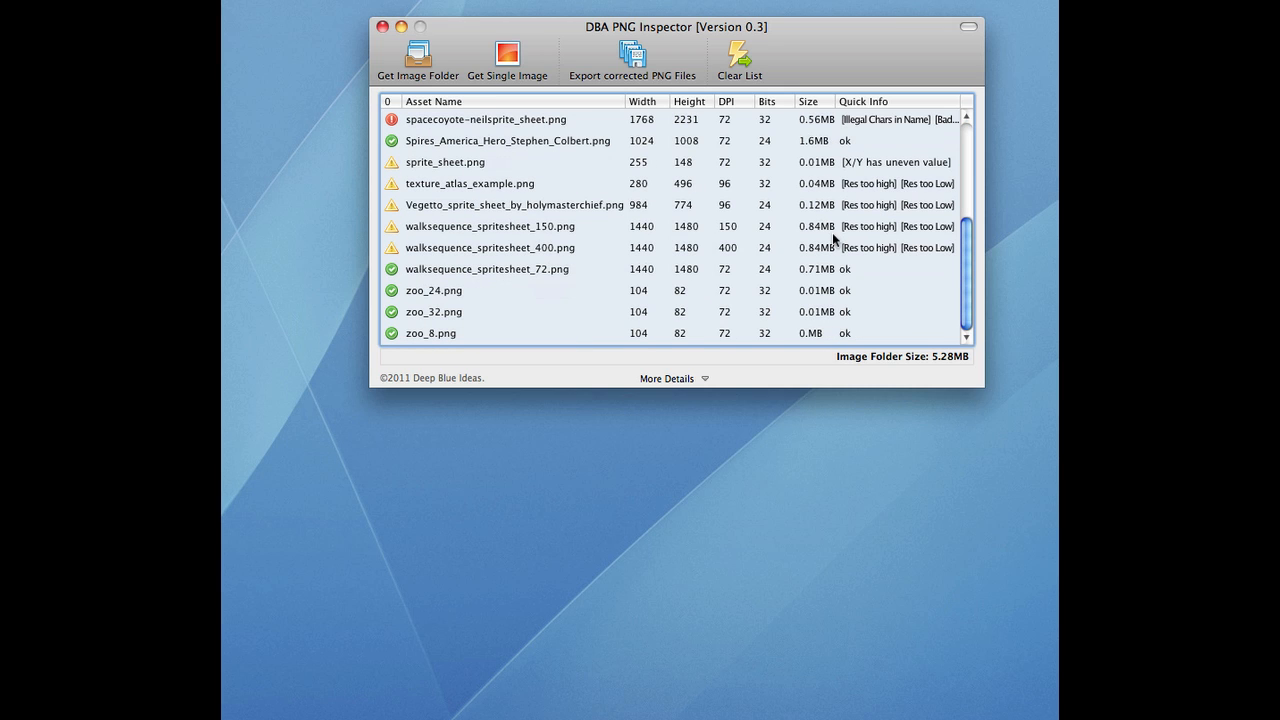
scroll(787, 237, "up", 1)
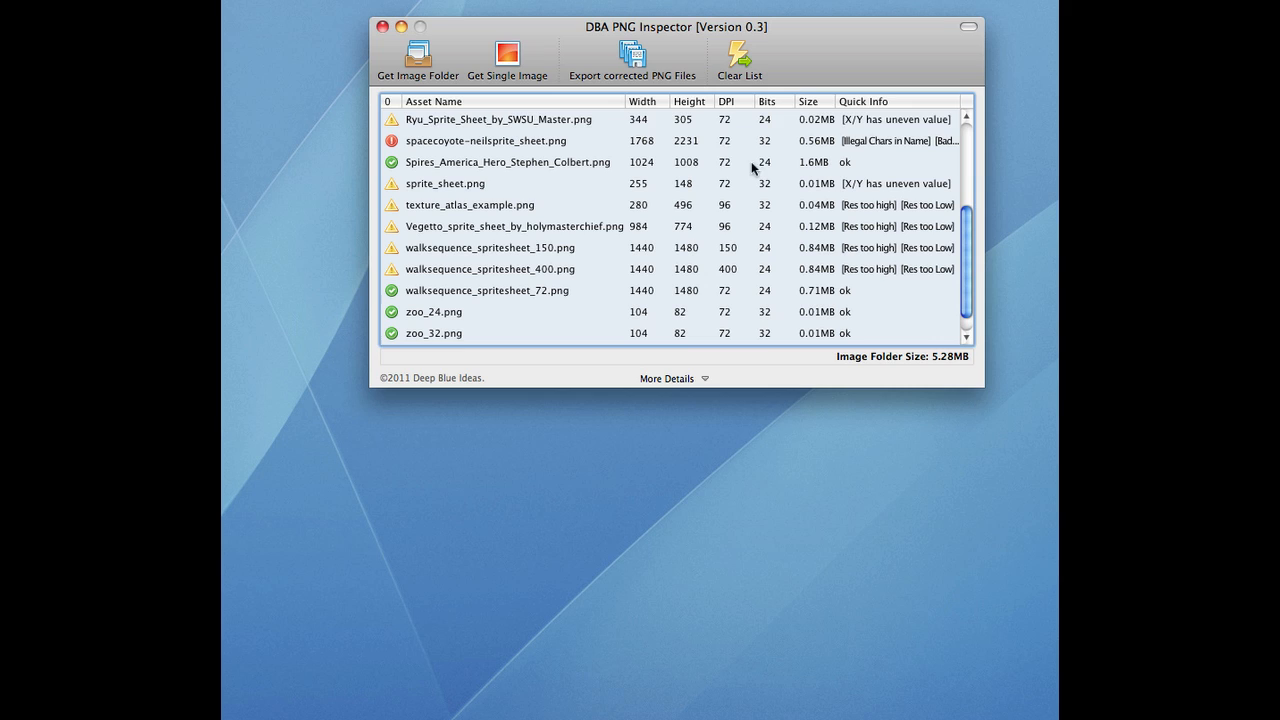
left_click(700, 121)
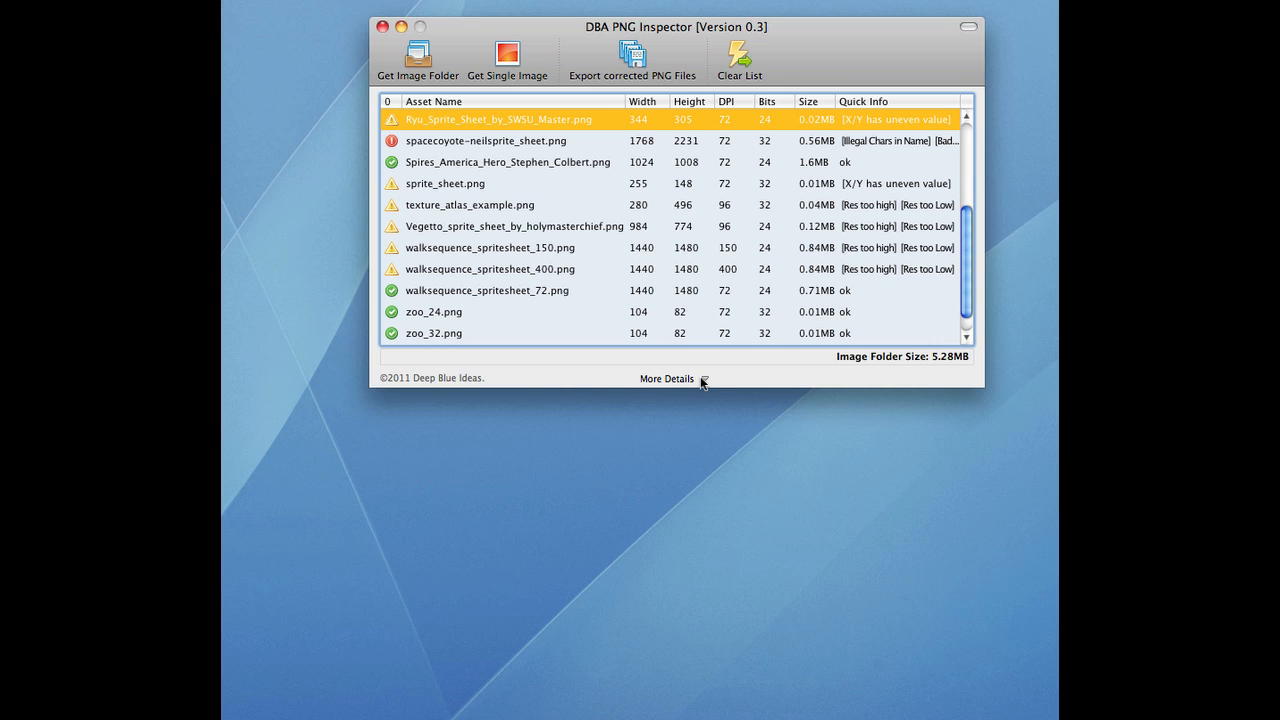
Step: Expand the details panel and review the Ryu height-305 warning, Spires and spacecoyote reports
left_click(704, 380)
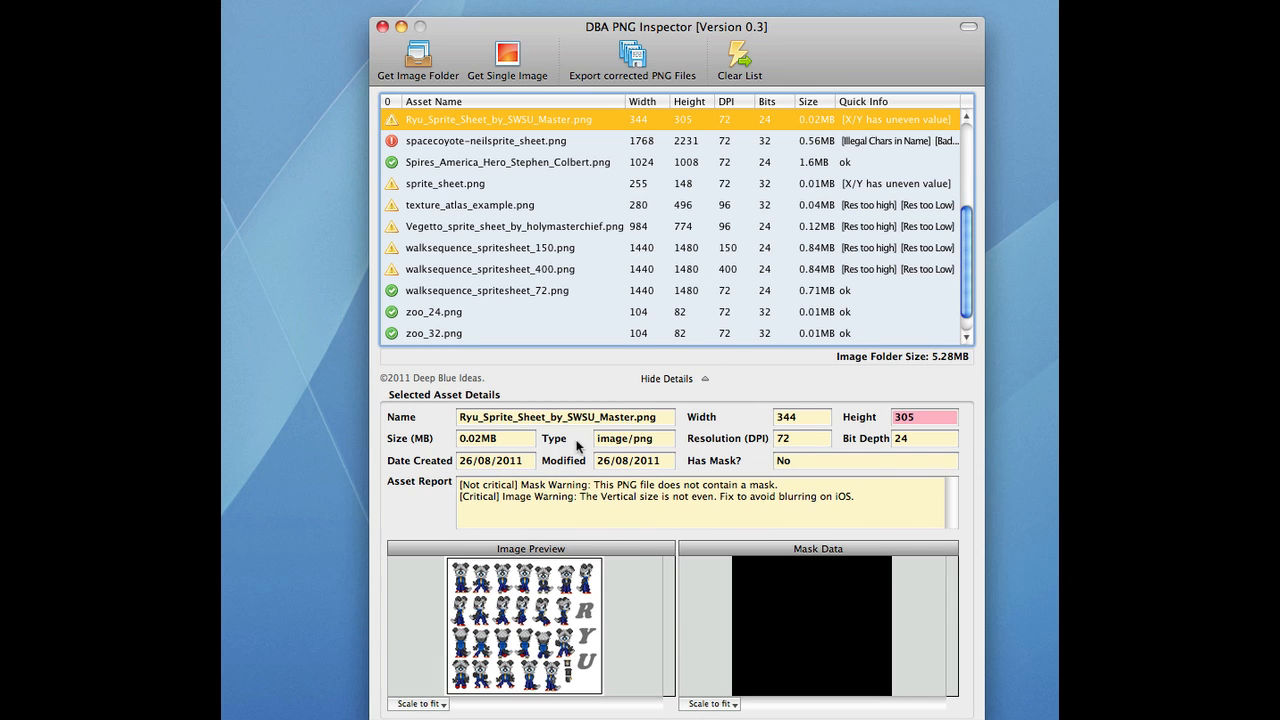
left_click(896, 418)
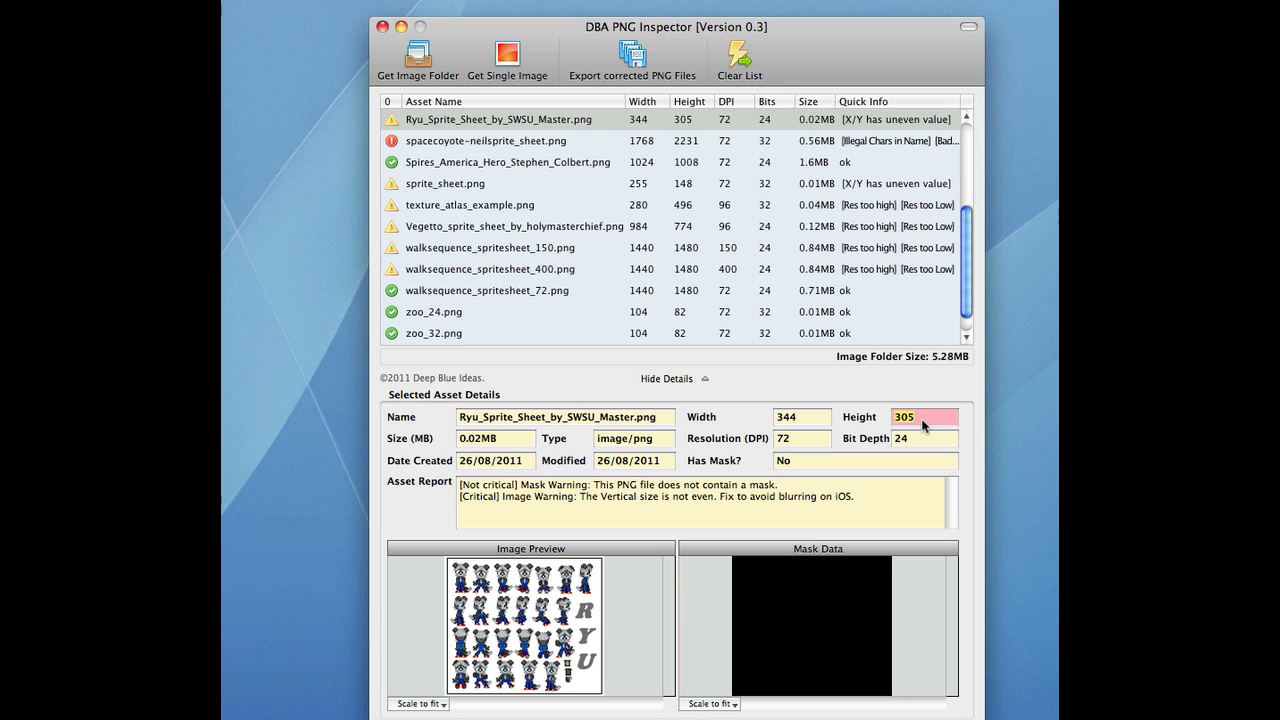
left_click(546, 163)
left_click(550, 142)
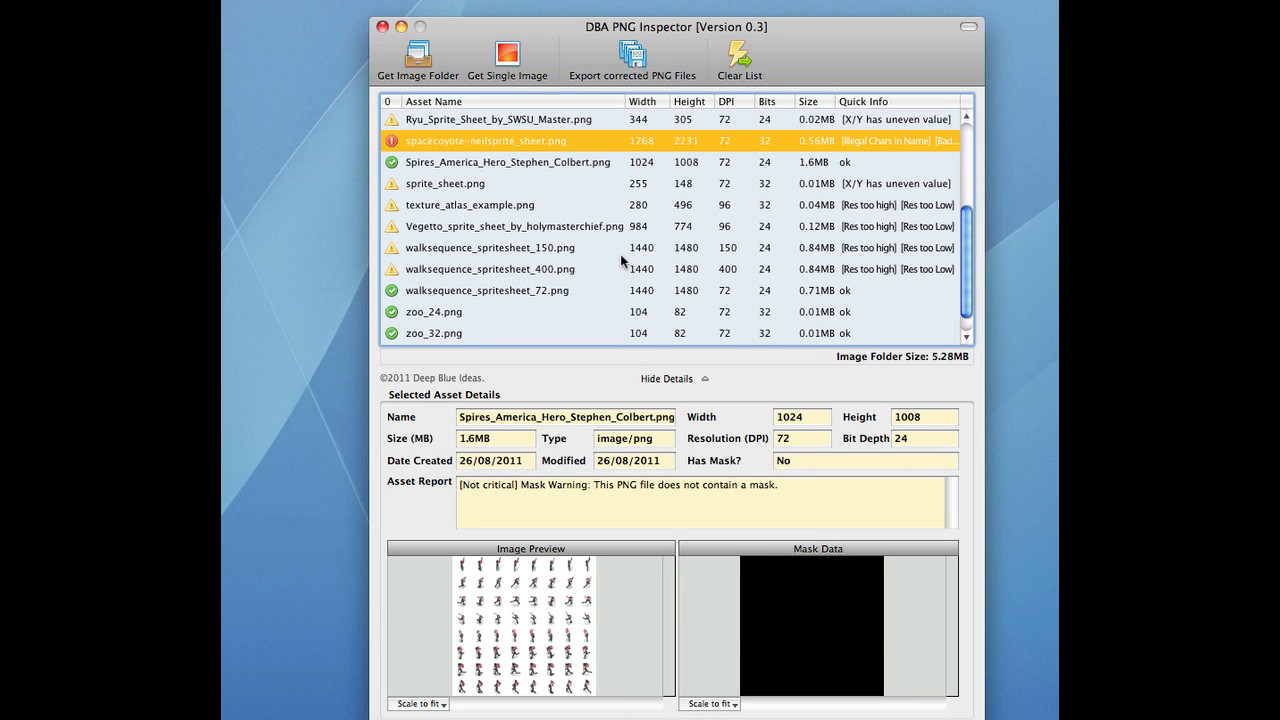
Step: Review the Vegetto and walksequence_400 resolution-too-high reports, then return to the Ryu sheet
left_click(516, 228)
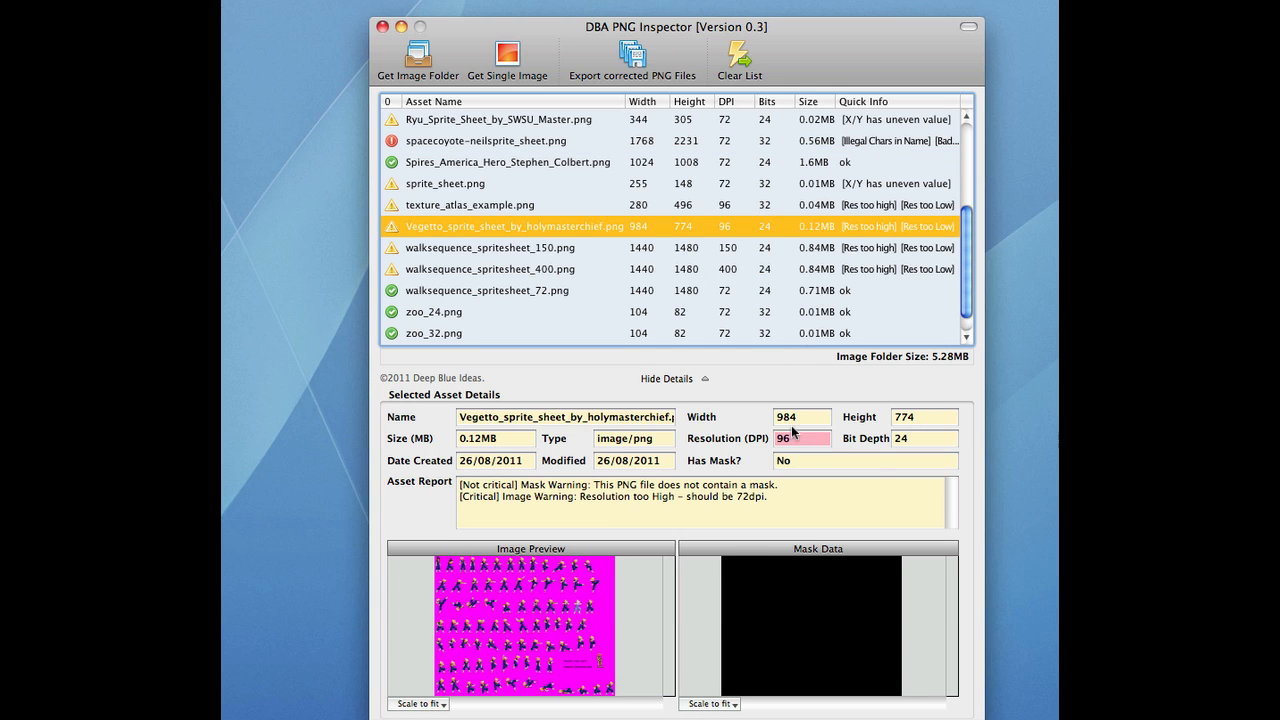
left_click(722, 272)
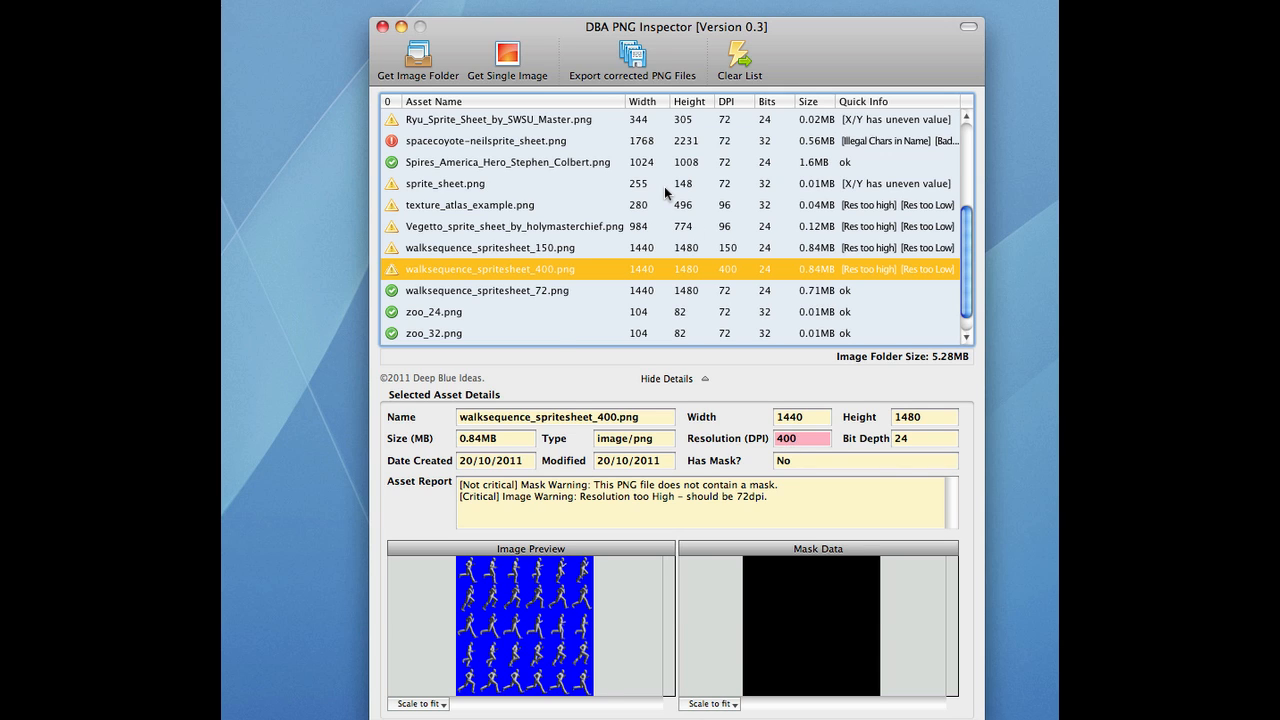
scroll(664, 186, "up", 4)
left_click(684, 205)
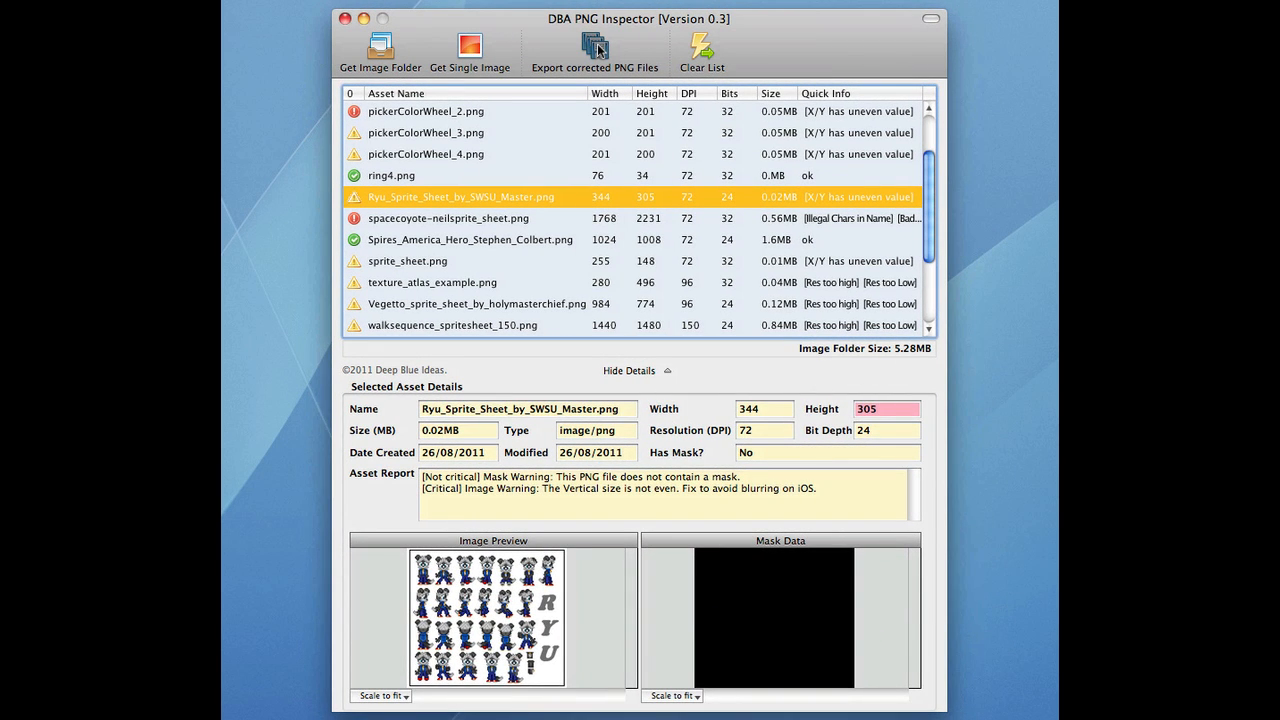
Step: Start an export to the Desktop untitled folder with Fix Width and Fix Height by adding one pixel
left_click(597, 48)
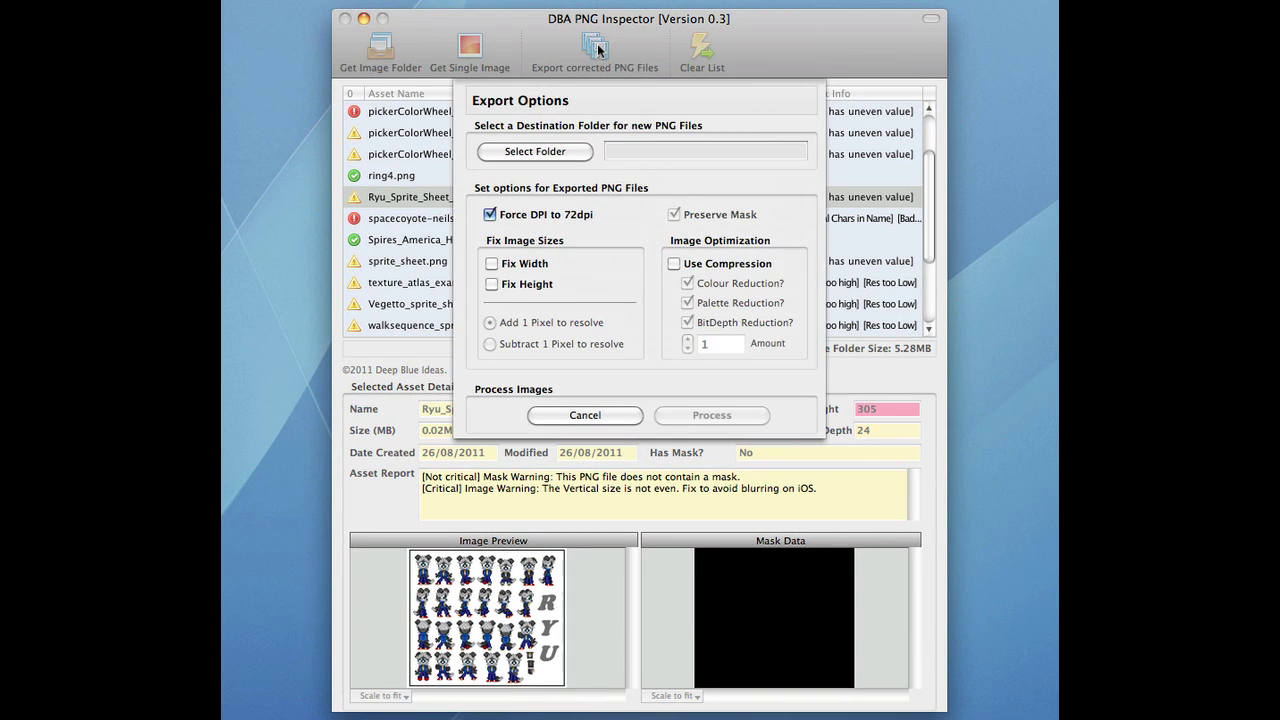
left_click(536, 152)
scroll(632, 256, "down", 5)
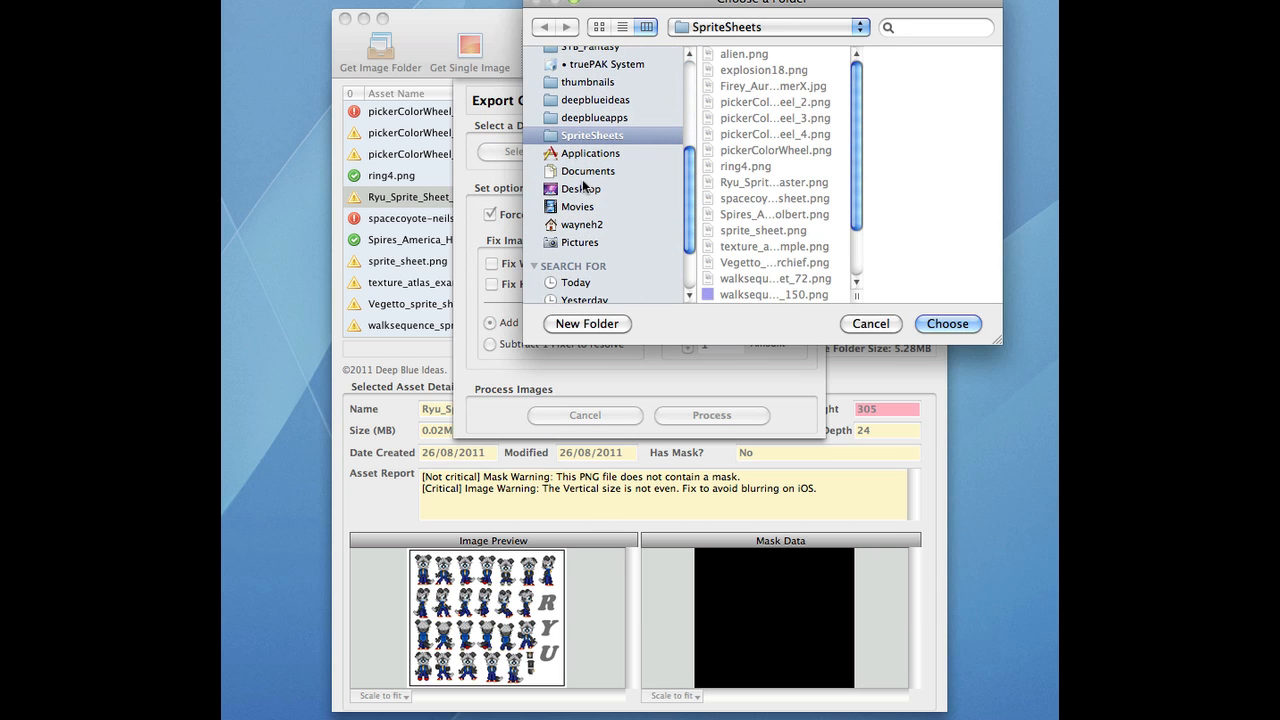
left_click(582, 189)
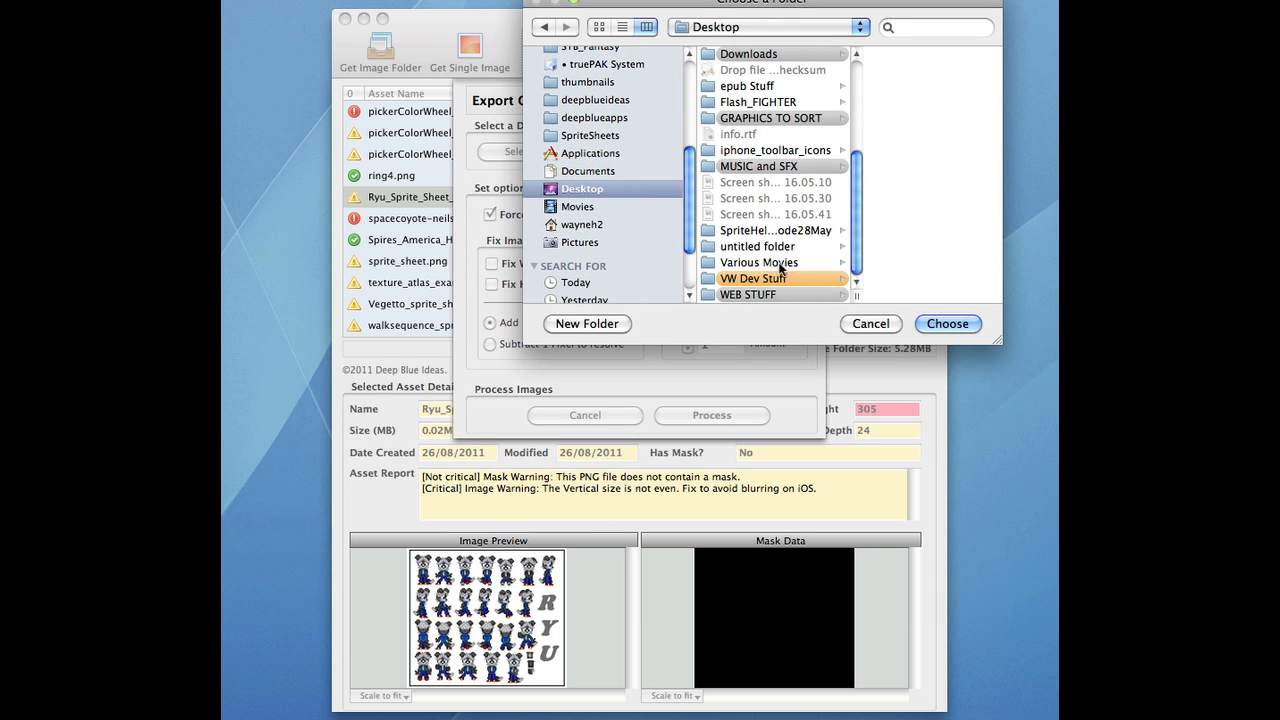
left_click(780, 247)
left_click(947, 323)
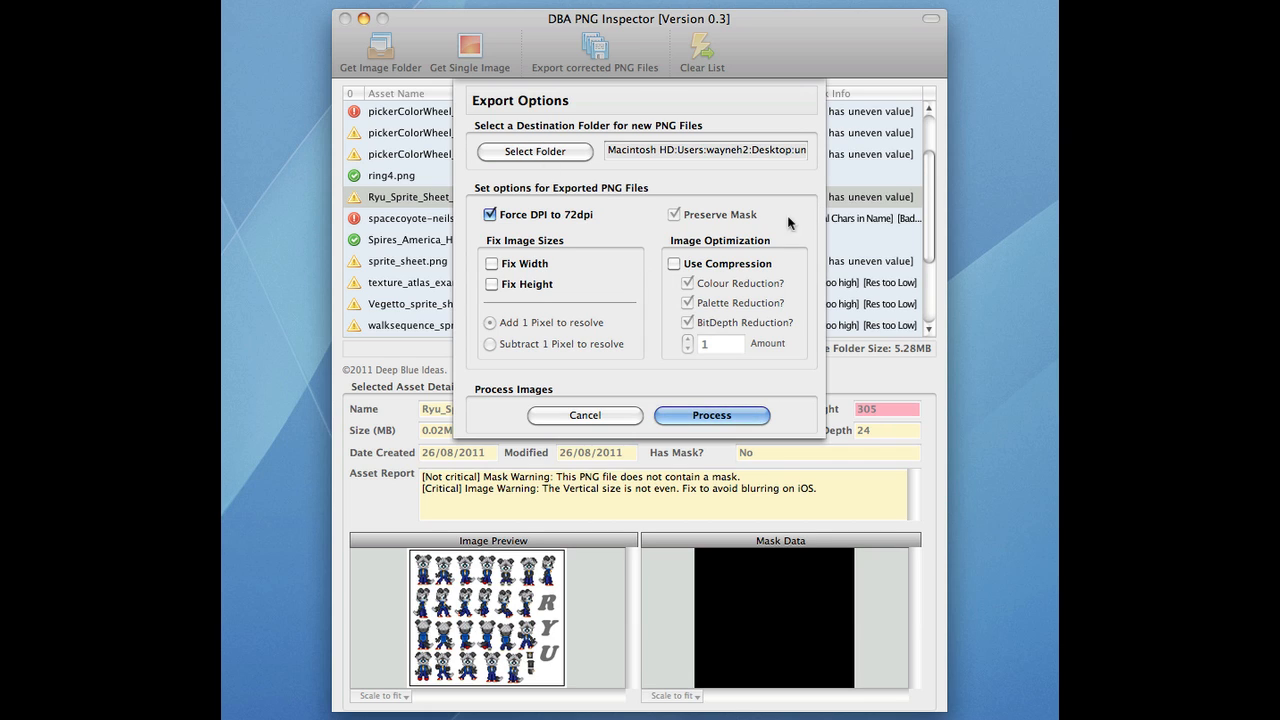
left_click(521, 265)
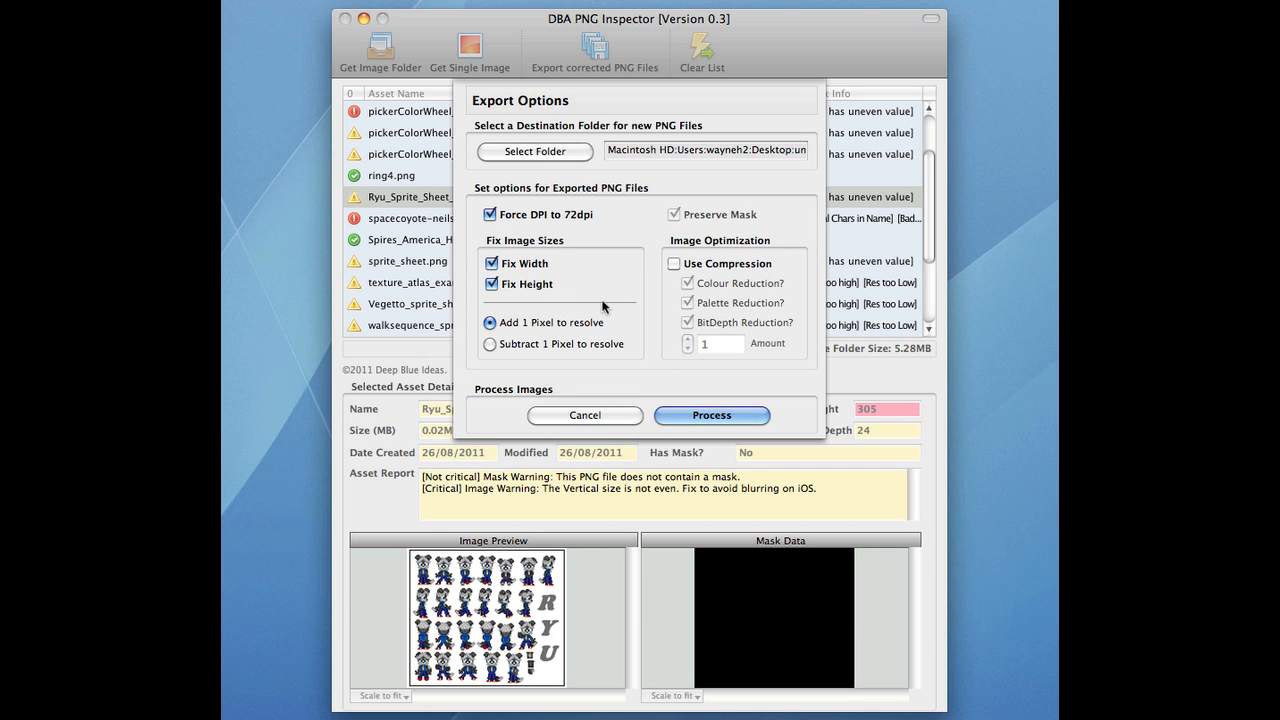
Step: Enable compression with colour, palette and bit-depth reduction, leaving the amount at 1
left_click(676, 266)
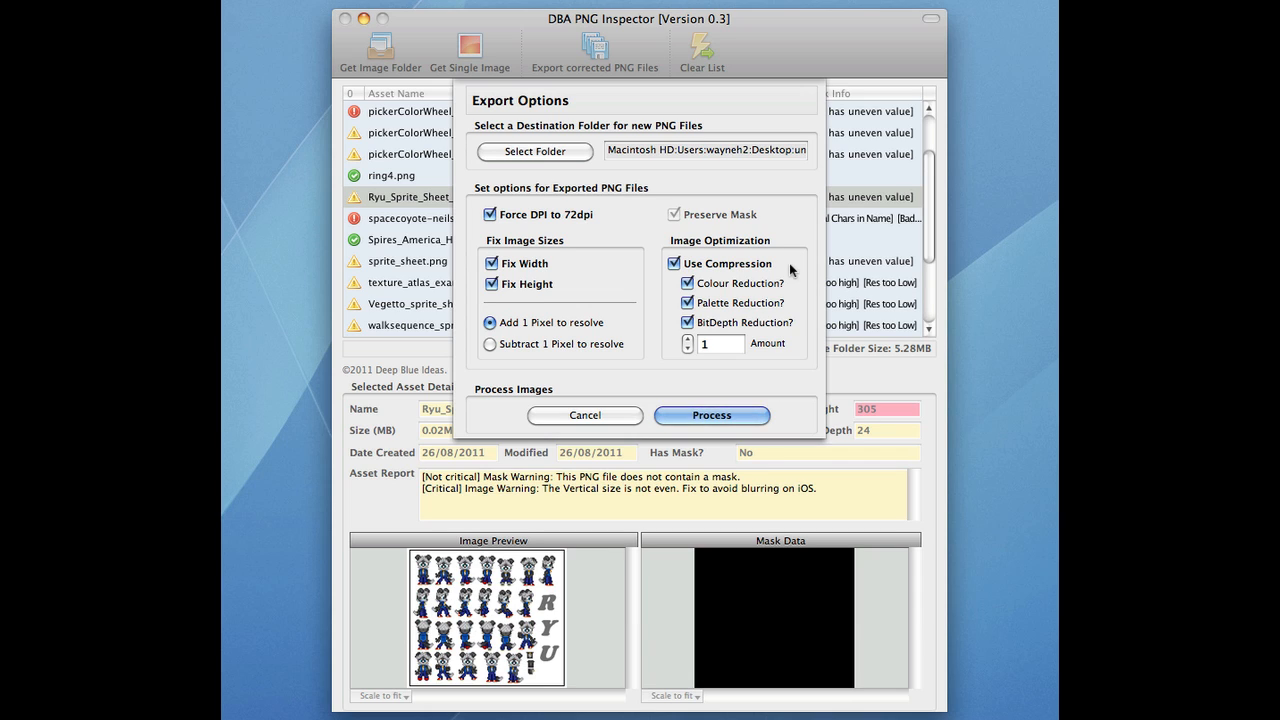
left_click(688, 285)
left_click(688, 339)
left_click(688, 339)
double_click(703, 343)
type("7")
left_click(688, 349)
left_click(688, 349)
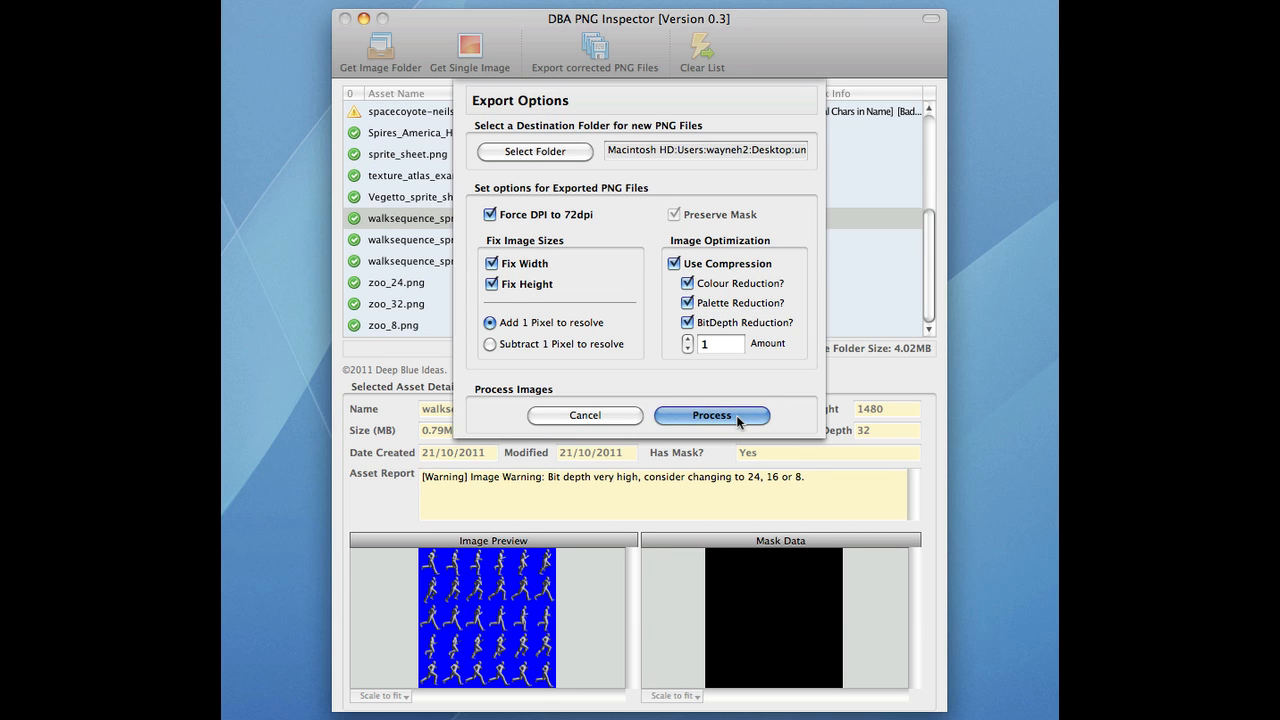
Step: Process the export and close the export options once processing completes
left_click(738, 420)
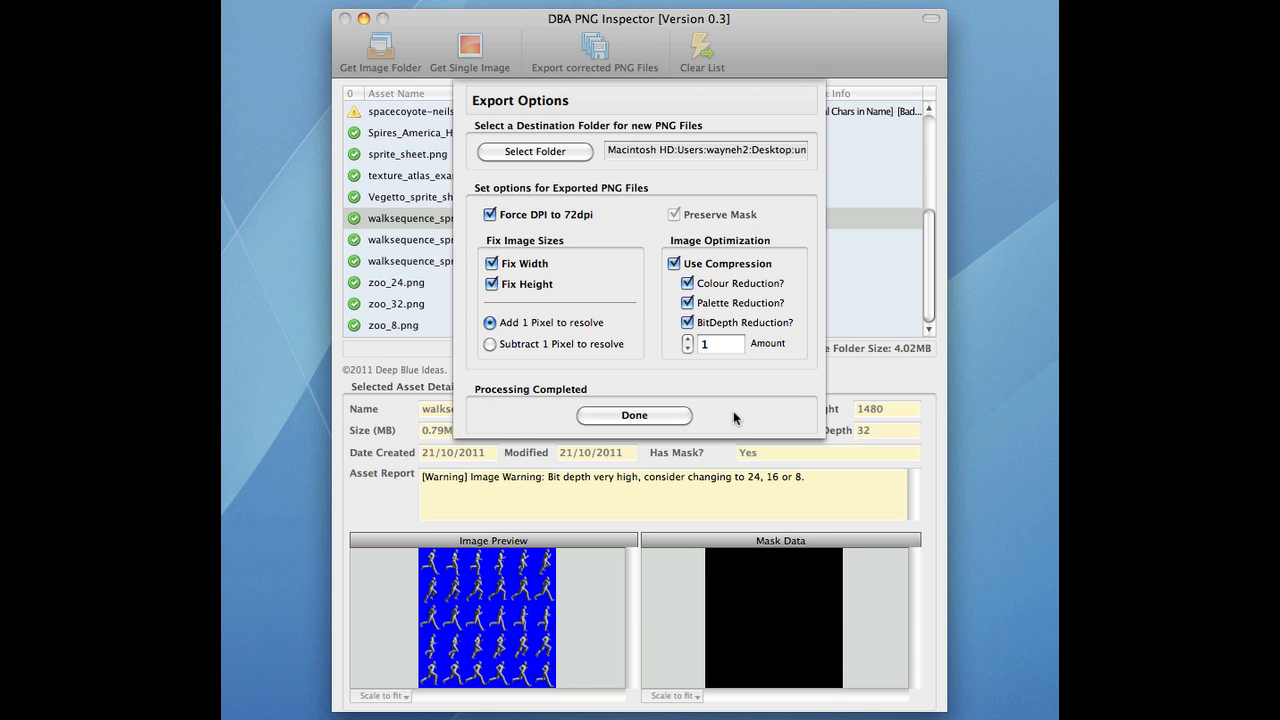
left_click(660, 415)
Step: Reload the exported folder (3.71MB) and inspect the Vegetto sheet, now 8-bit, 72 DPI, 0.07MB
left_click(394, 52)
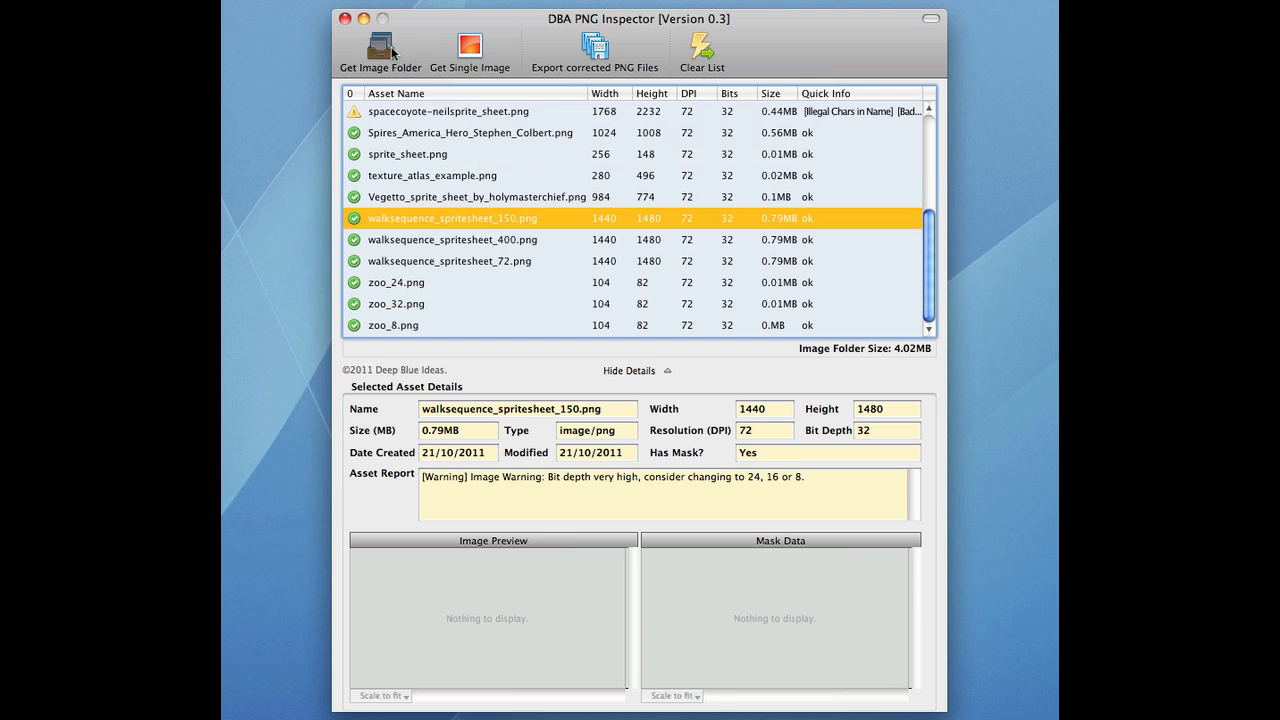
left_click(947, 323)
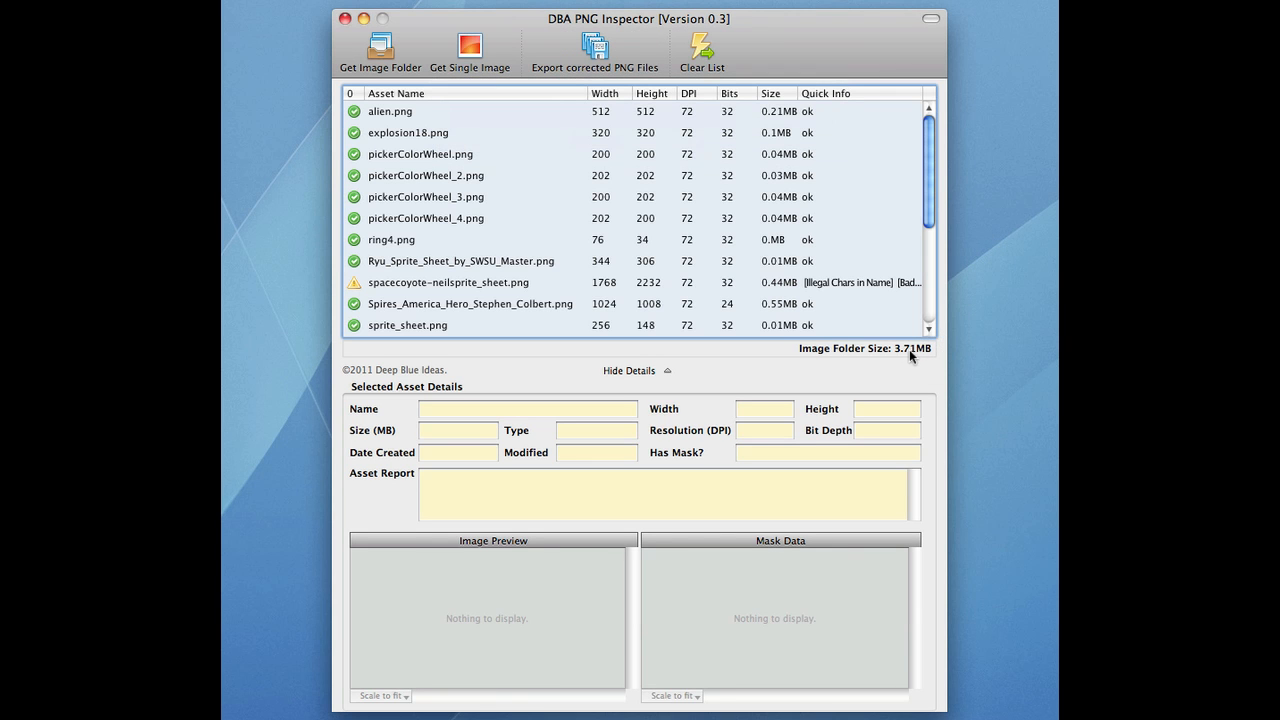
scroll(760, 205, "down", 5)
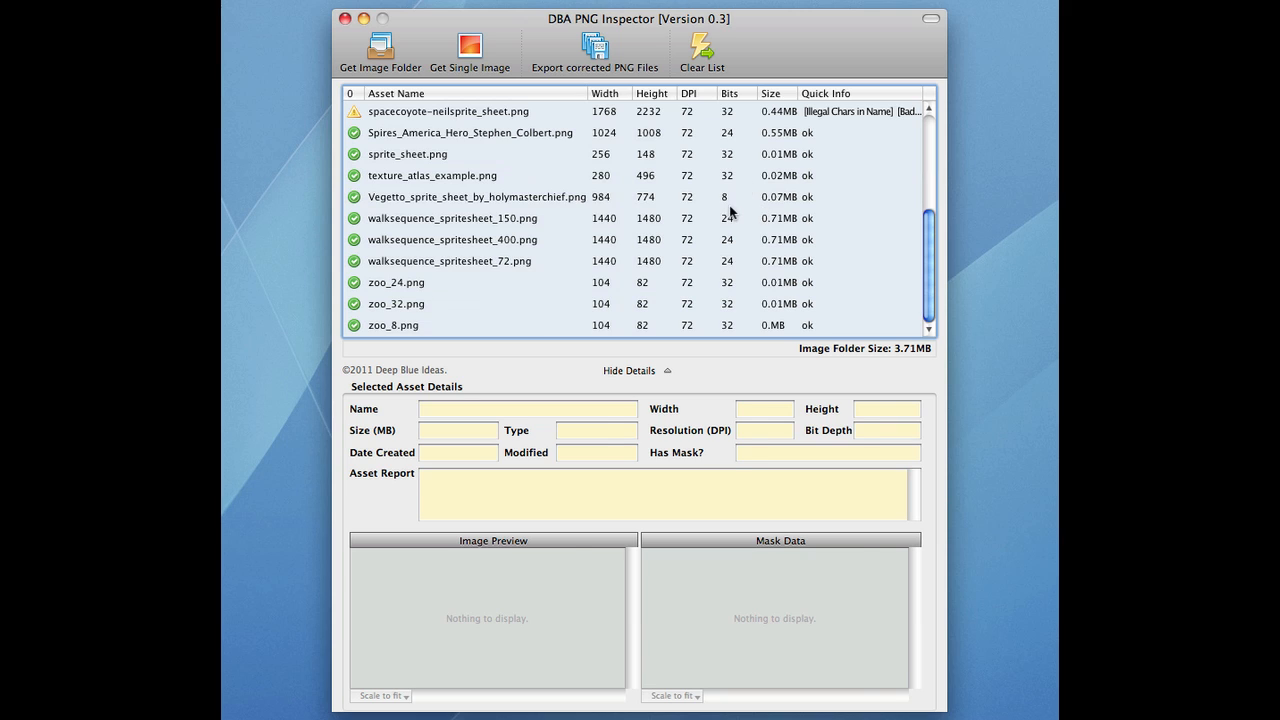
left_click(731, 198)
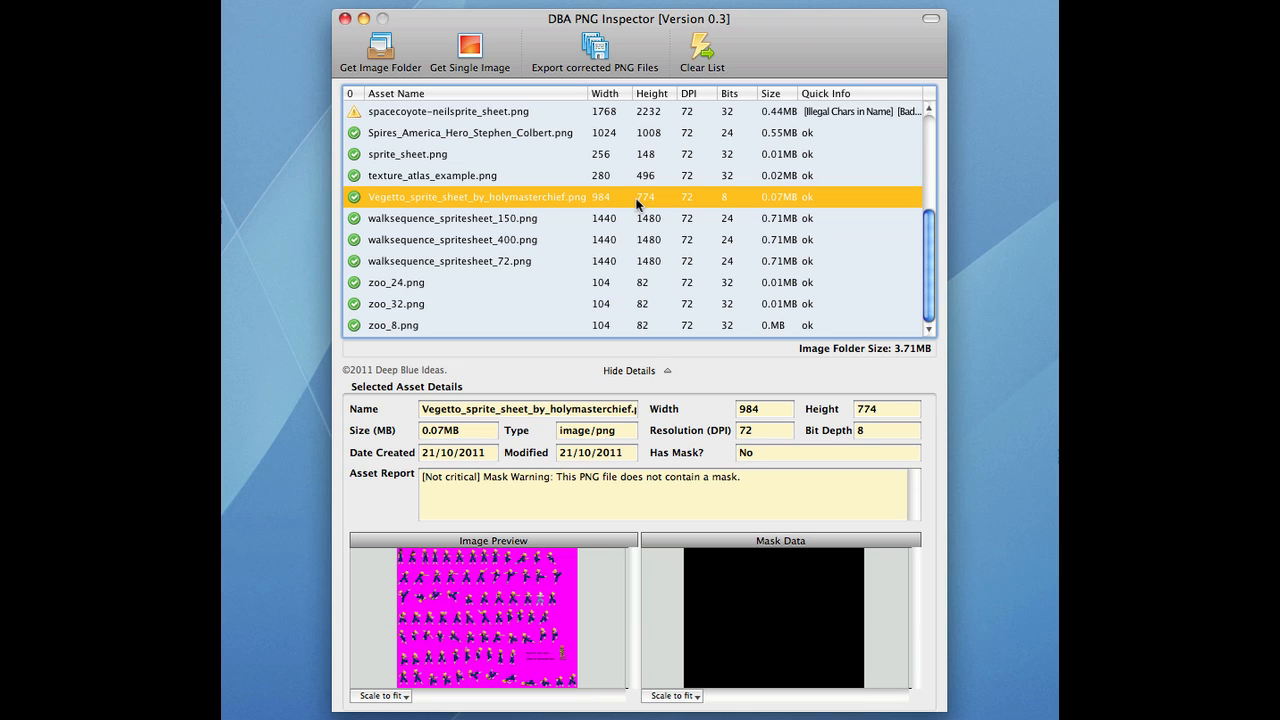
double_click(640, 203)
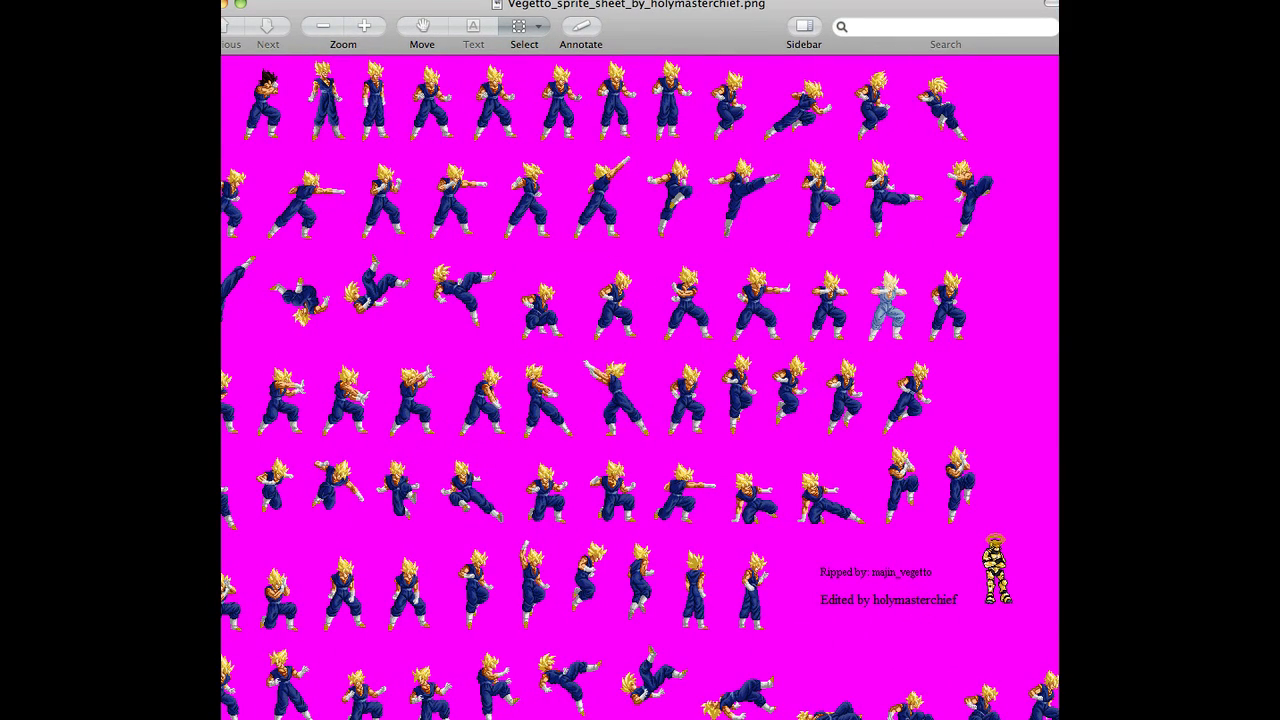
key("super+w")
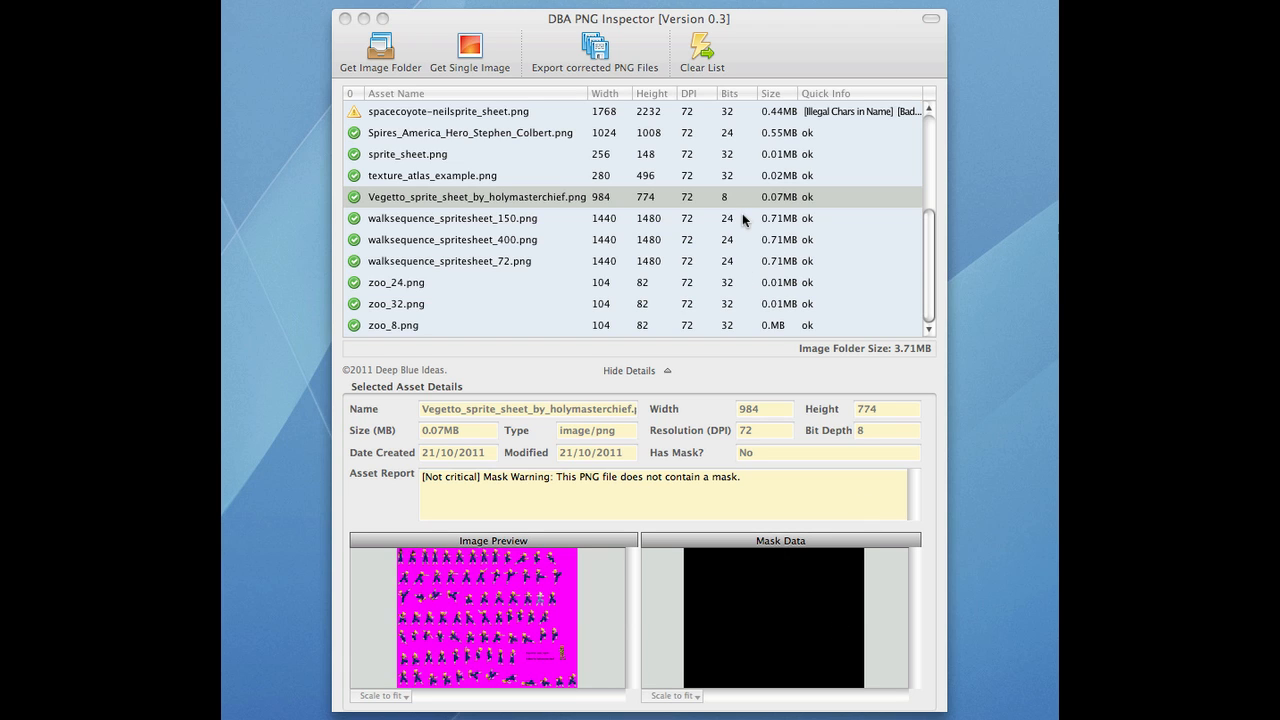
Step: Check walksequence_400 and zoo_24's 32-bit warning, then hide the asset details panel
left_click(741, 218)
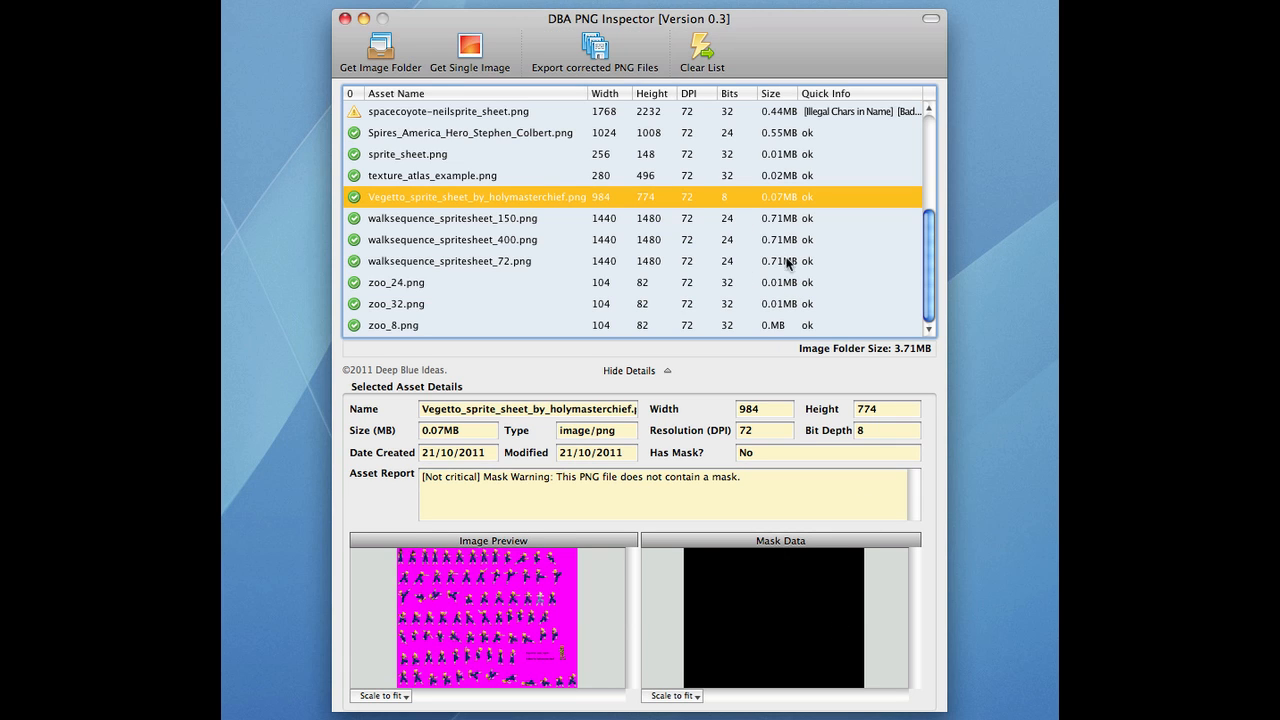
key("Down")
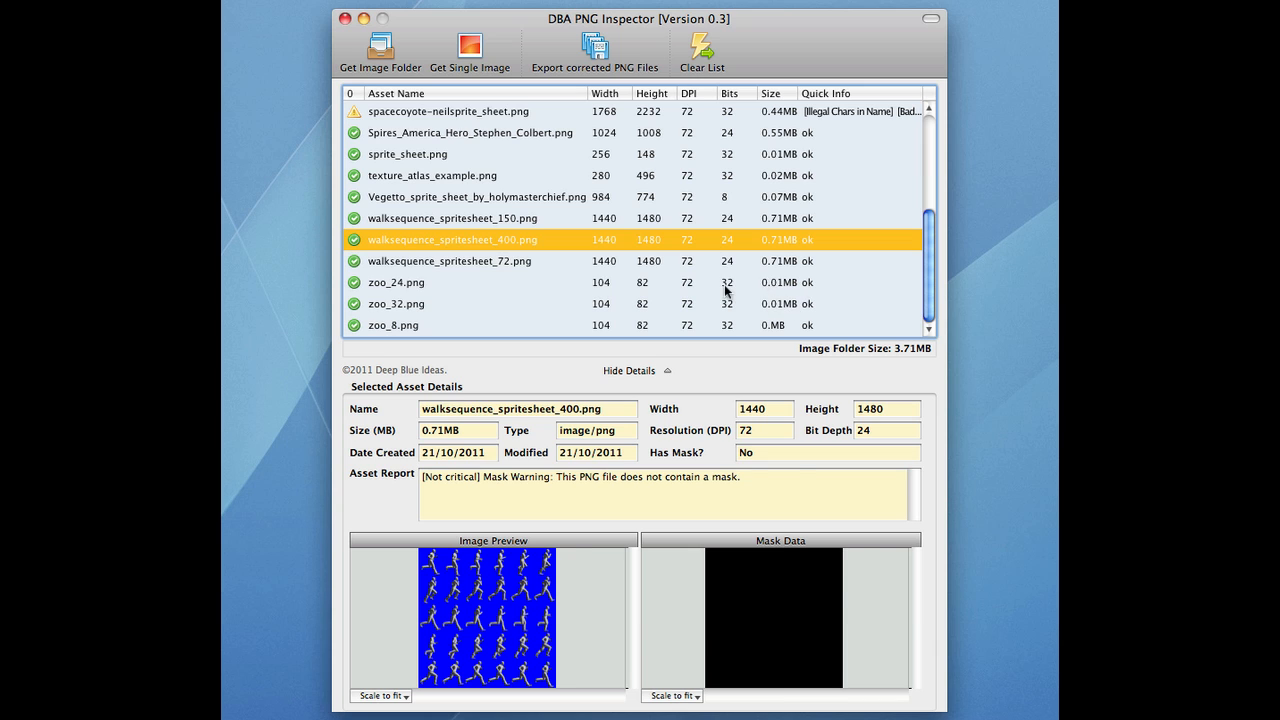
left_click(730, 286)
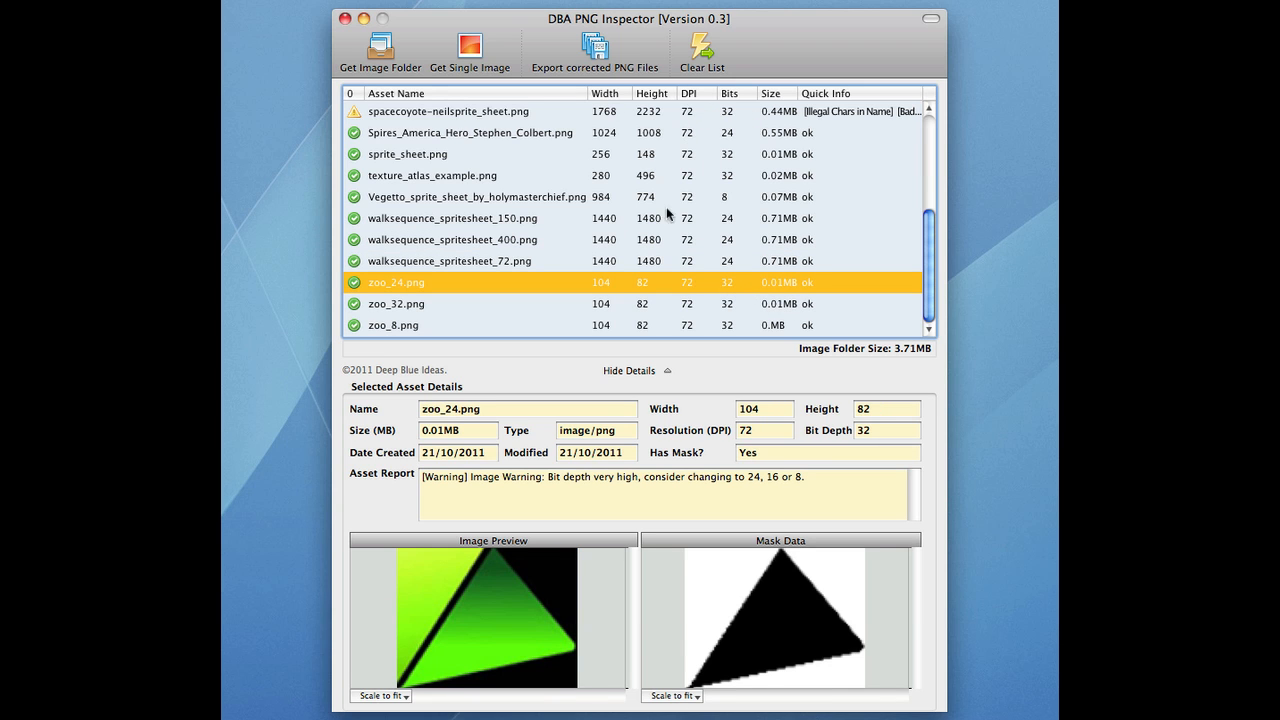
left_click(665, 371)
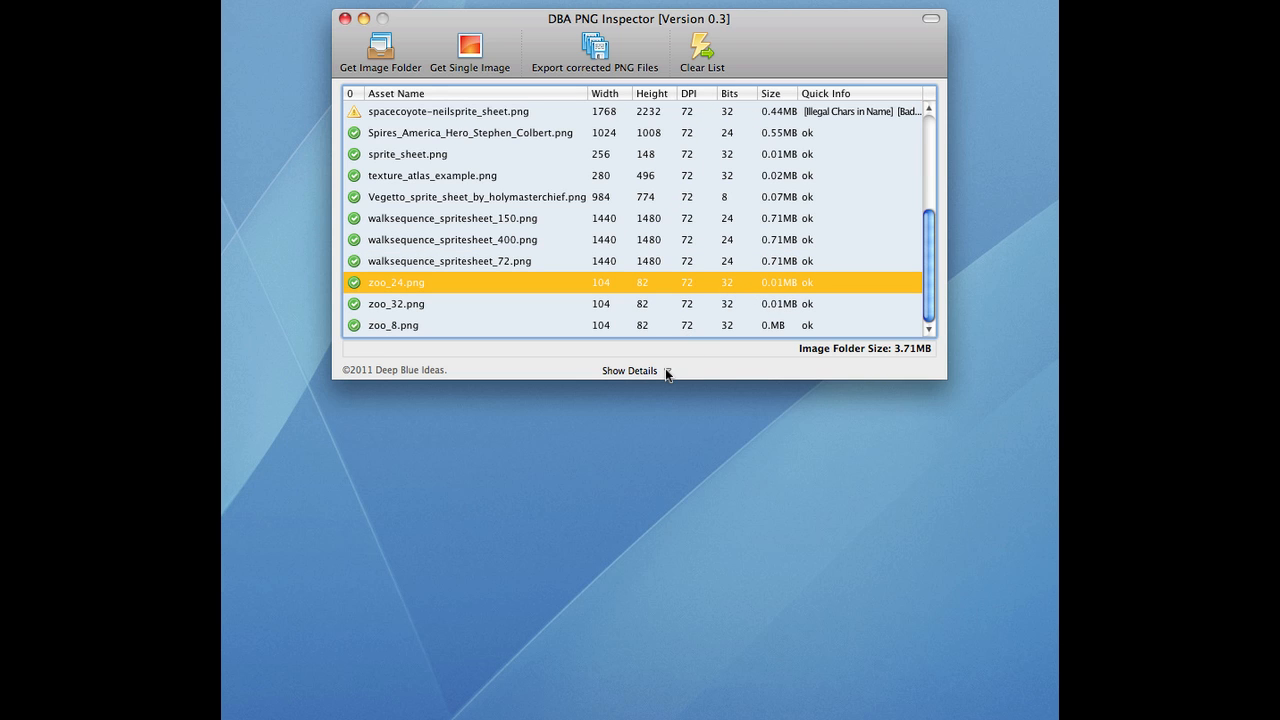